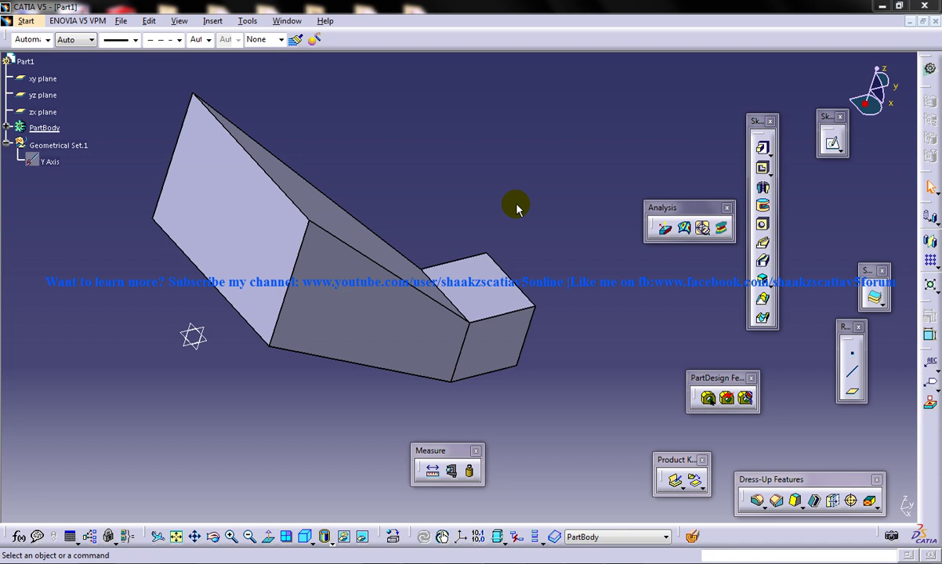
Start a hole on the angled front face and place its centre in the positioning sketch
middle_click_drag(447, 284, 413, 343)
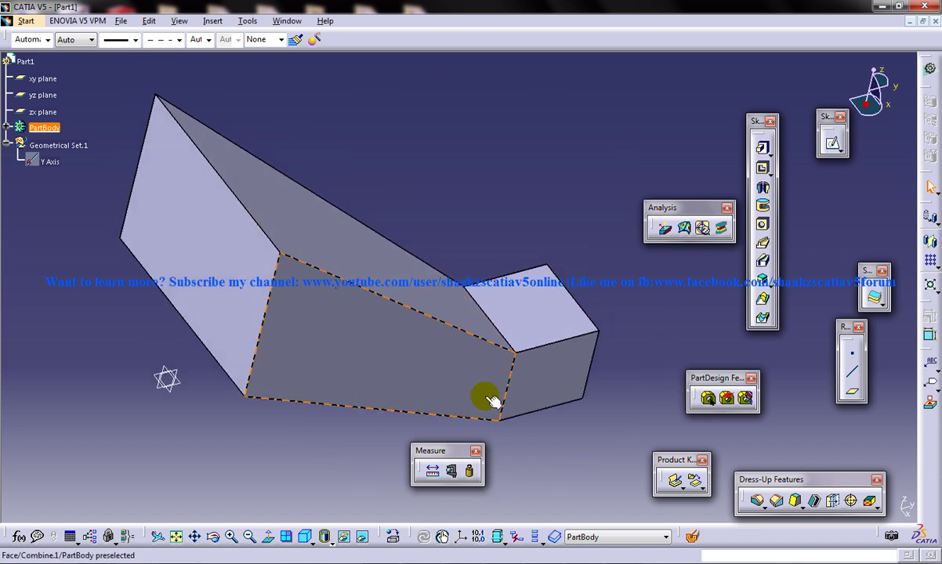
middle_click_drag(419, 392, 535, 369)
left_click(762, 224)
left_click(456, 414)
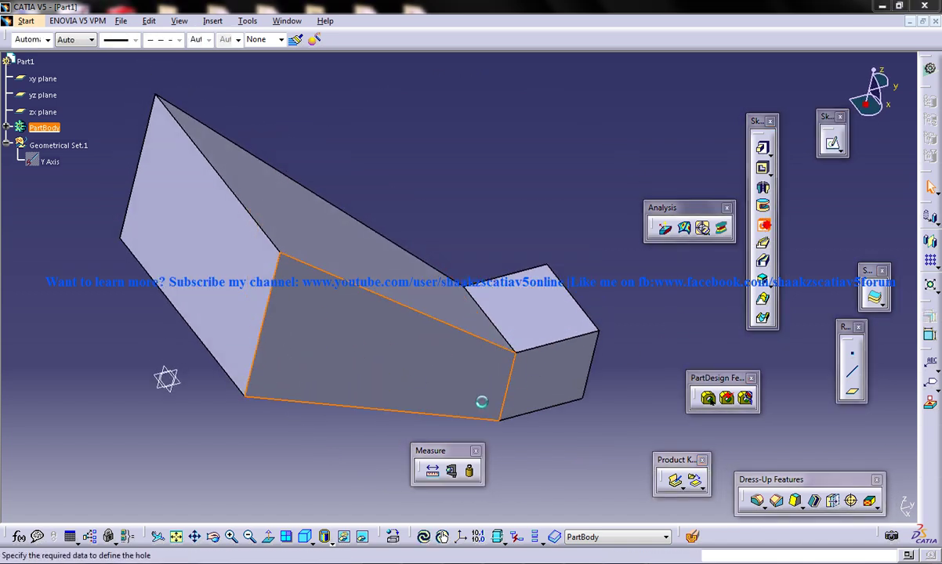
middle_click_drag(442, 407, 490, 439)
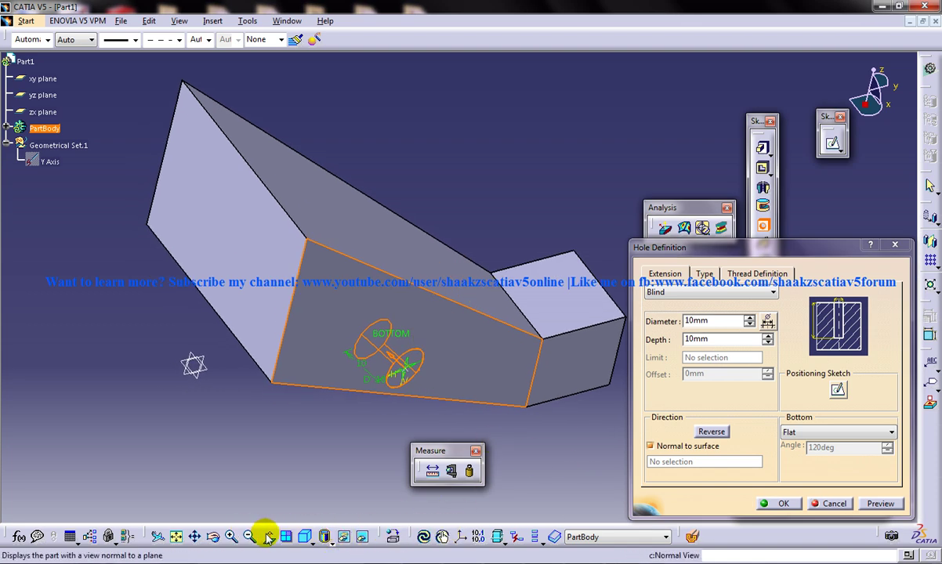
left_click(838, 390)
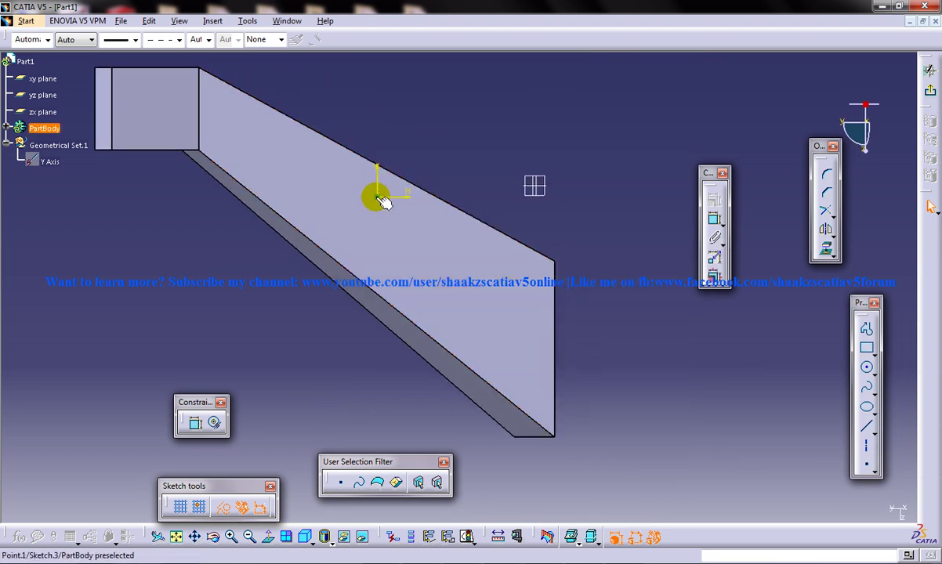
left_click(377, 197)
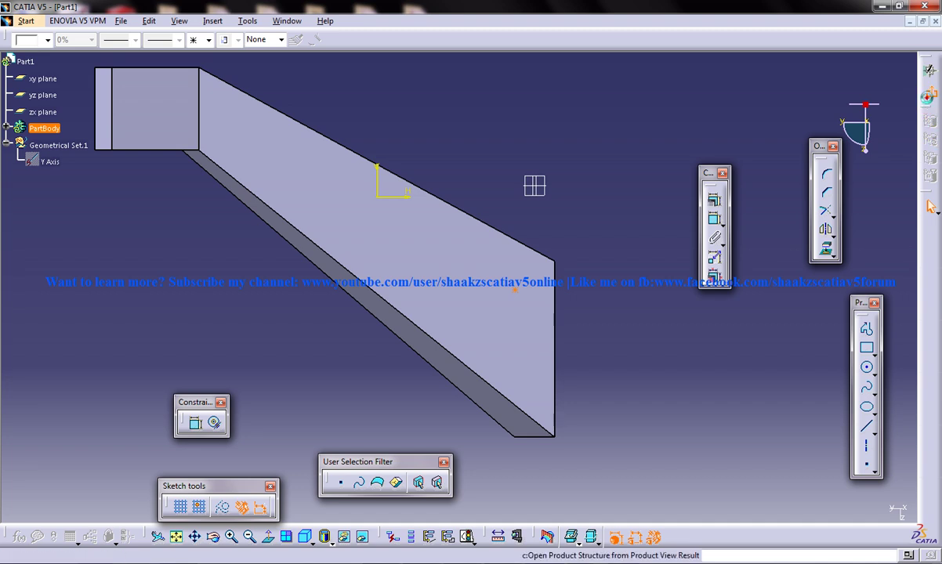
left_click(863, 114)
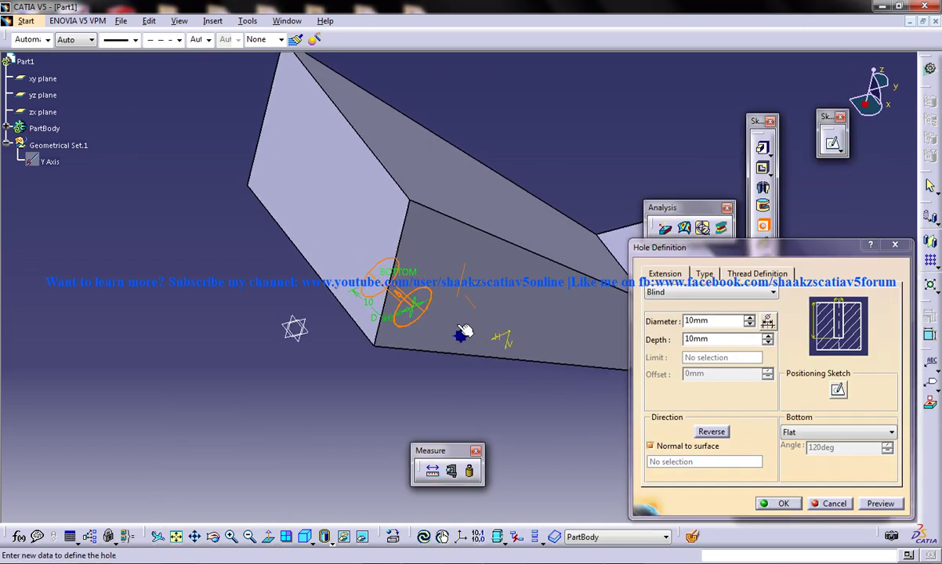
Make the 10mm hole run along the X axis instead of normal, Up To Next
middle_click_drag(442, 390, 390, 332)
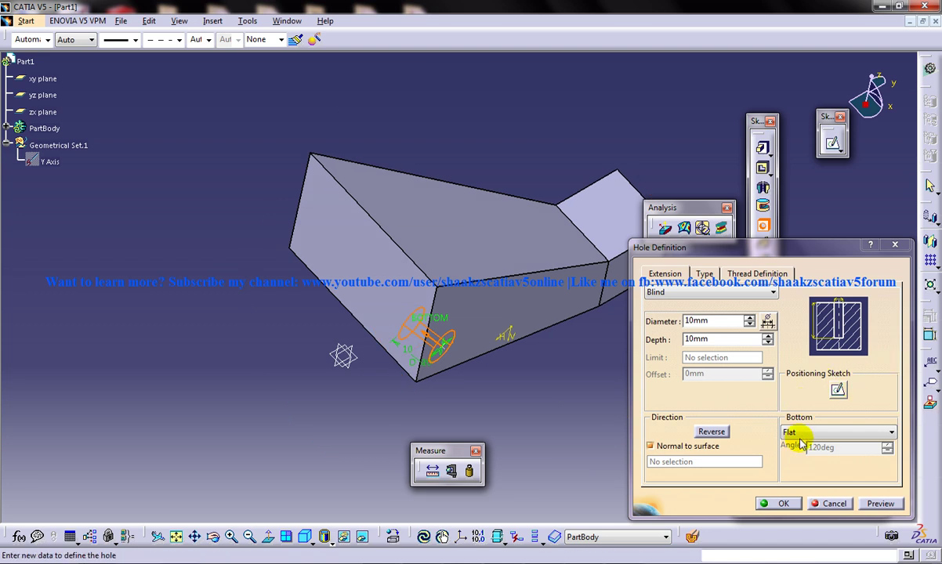
left_click(688, 446)
right_click(685, 462)
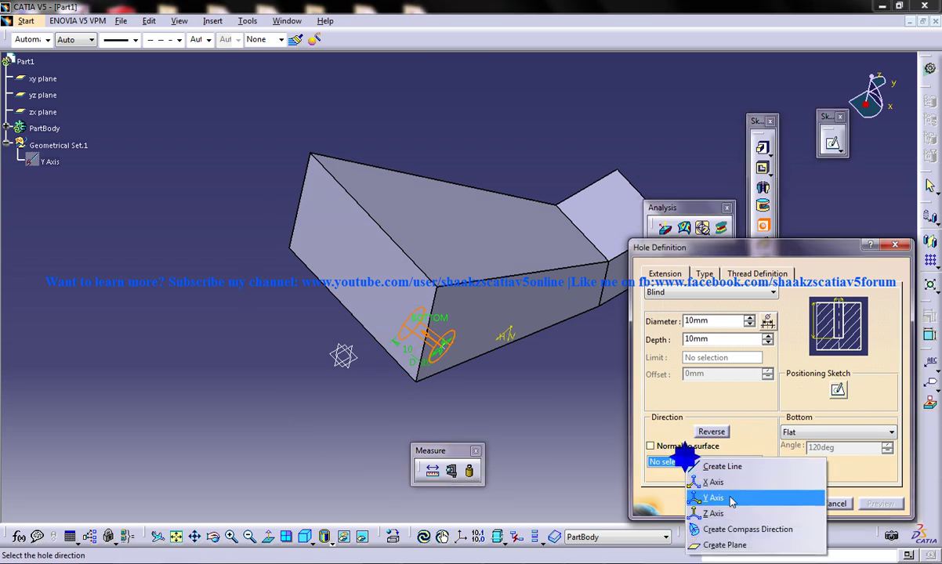
left_click(716, 483)
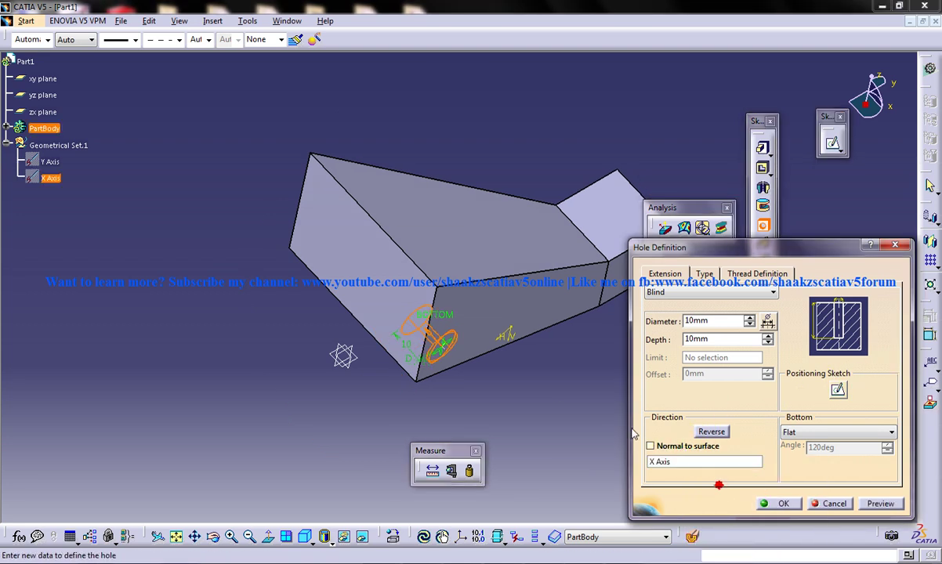
left_click(664, 292)
left_click(675, 316)
left_click(782, 504)
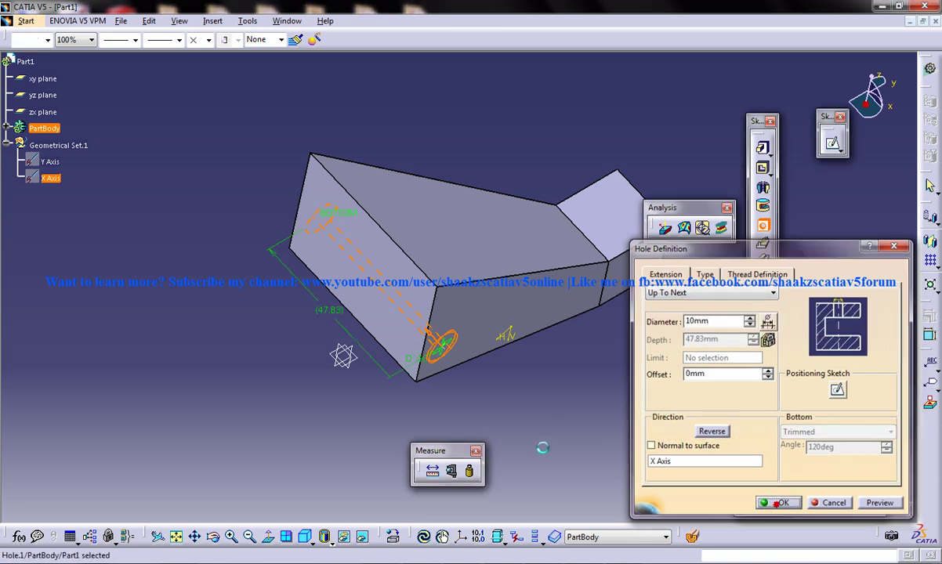
middle_click_drag(521, 406, 461, 321)
Place a second 10mm hole beside the first, directed along the X axis instead of normal
left_click(460, 321)
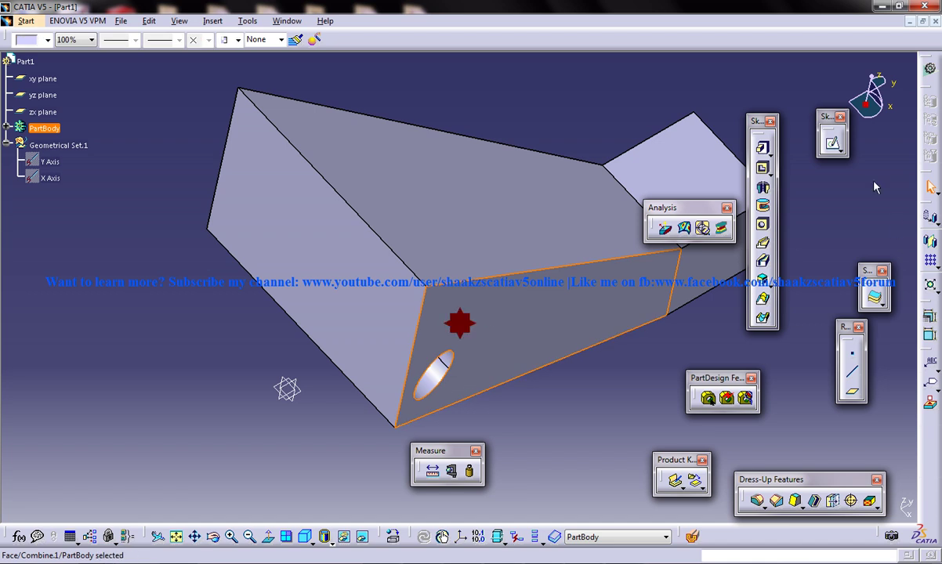
left_click(762, 224)
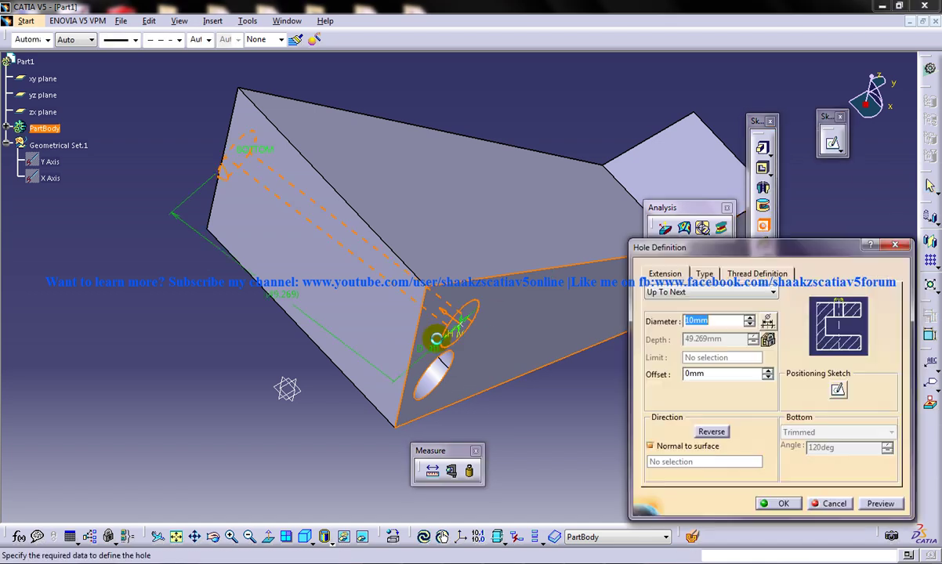
left_click(838, 392)
left_click(475, 247)
left_click(932, 95)
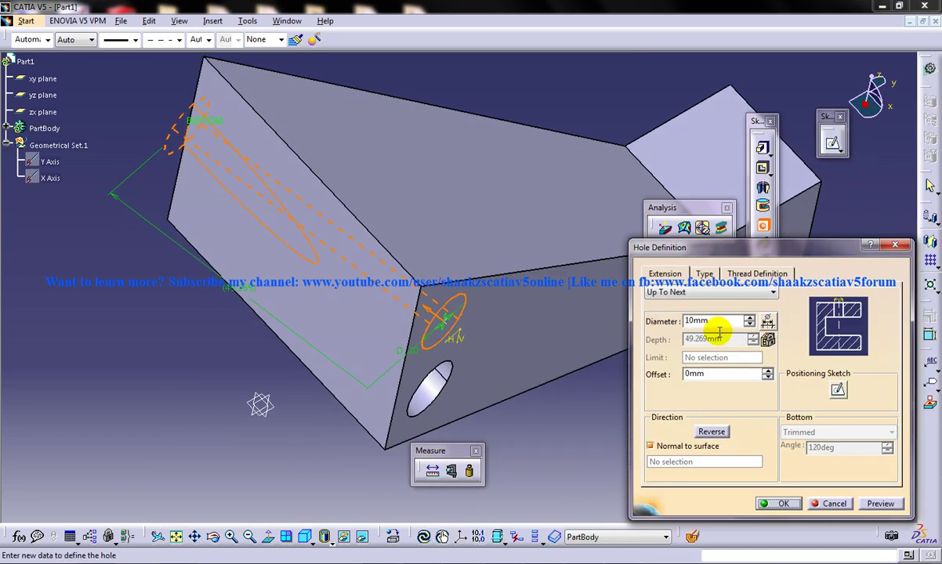
left_click(685, 446)
right_click(703, 471)
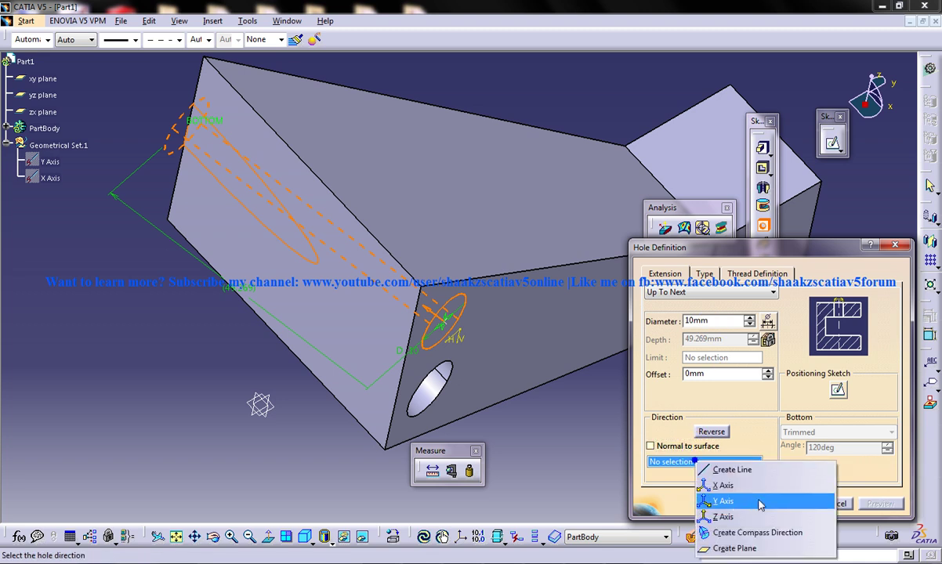
left_click(725, 485)
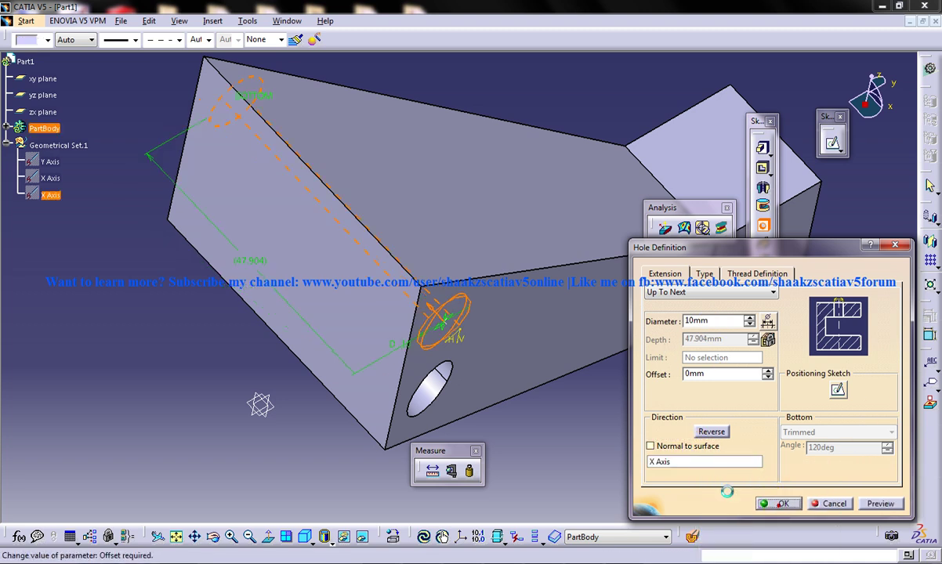
left_click(783, 503)
middle_click_drag(592, 368, 486, 423)
middle_click_drag(429, 373, 407, 353)
middle_click_drag(539, 392, 427, 330)
middle_click_drag(625, 394, 435, 275)
Expand PartBody in the specification tree to show its features
left_click(122, 22)
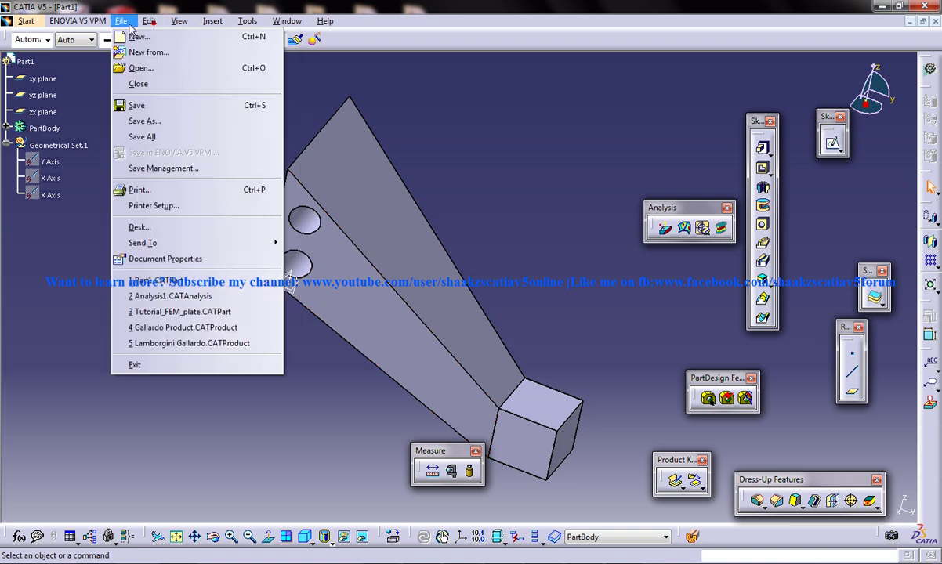
left_click(406, 29)
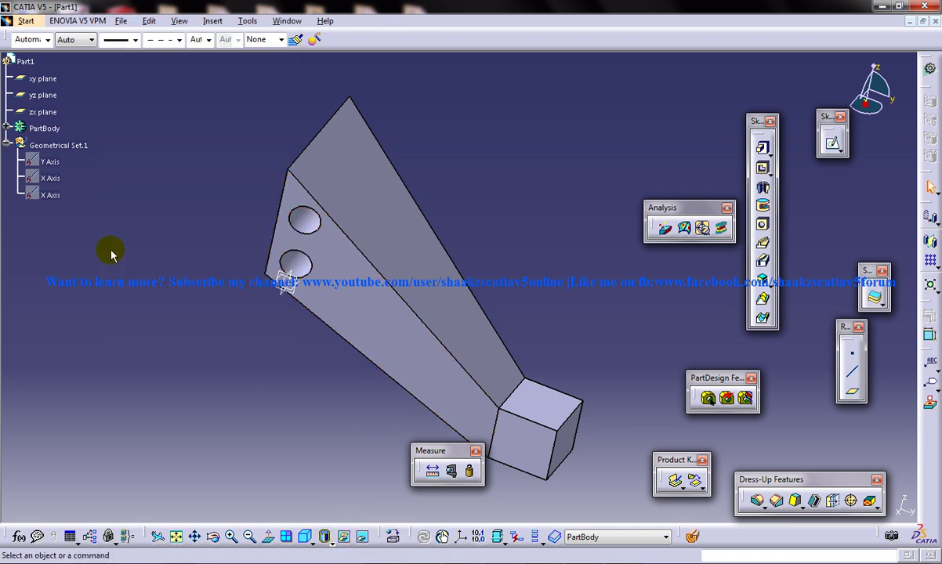
left_click(4, 131)
left_click(6, 127)
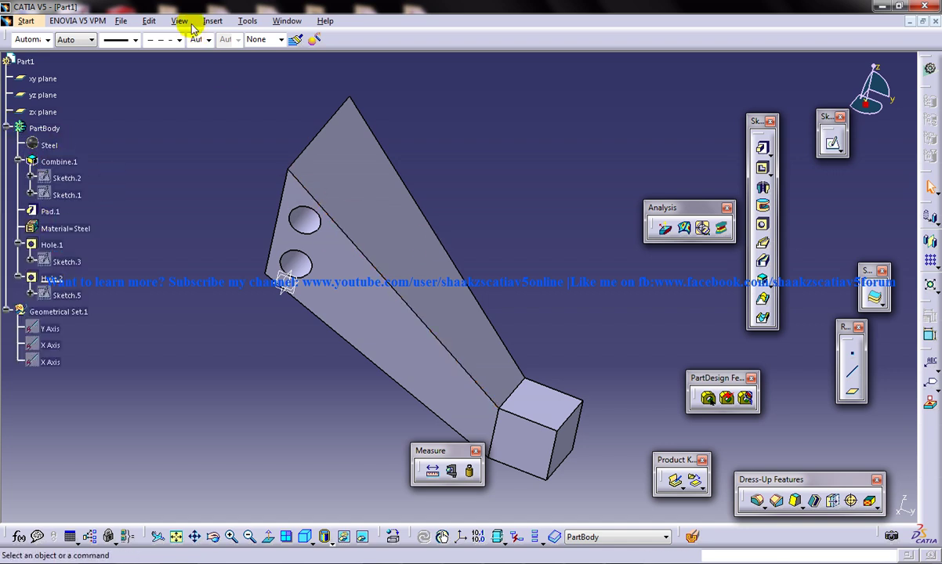
Save As Part1 into a newly created tut2 folder inside structural analysis
left_click(123, 21)
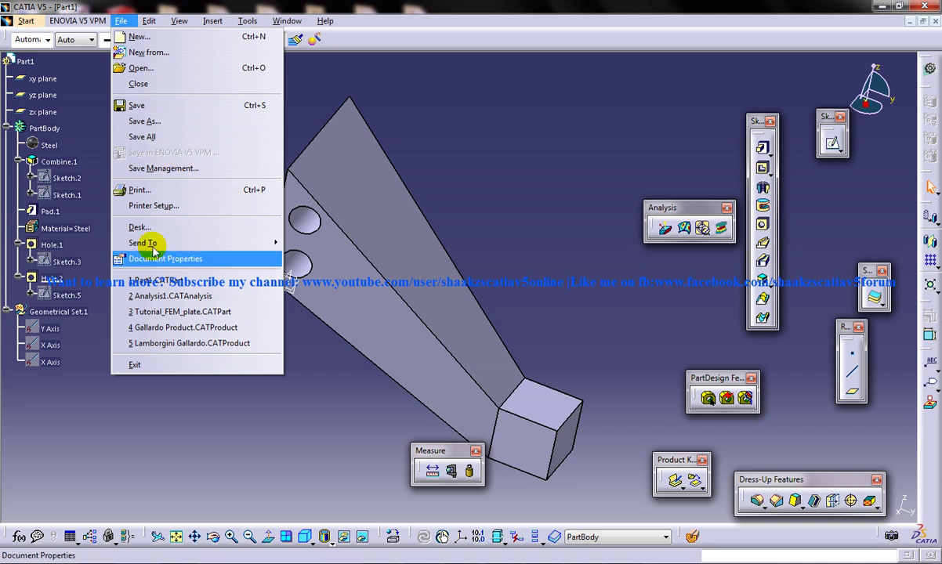
left_click(148, 122)
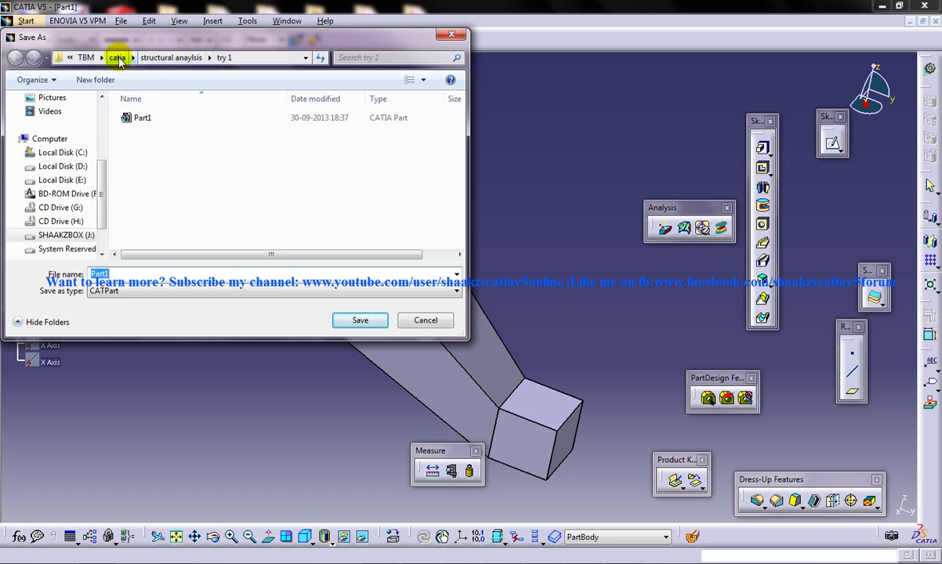
left_click(195, 60)
right_click(161, 159)
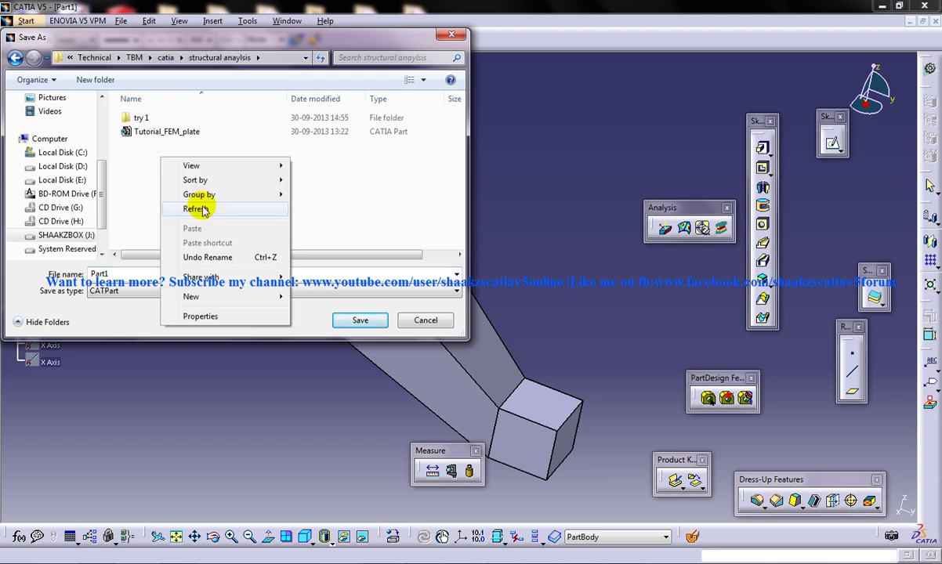
mouse_move(252, 296)
left_click(320, 296)
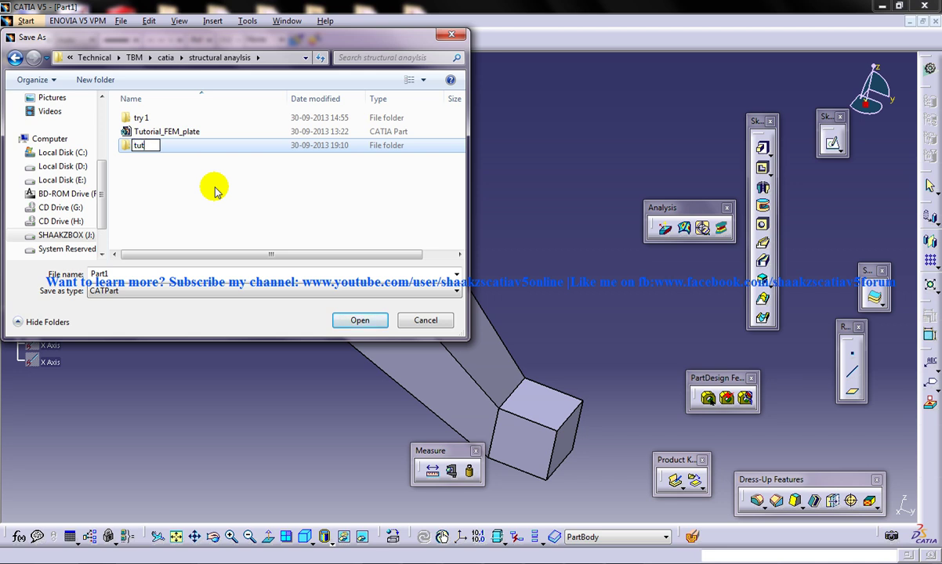
key("Return")
key("Return")
left_click(136, 274)
left_click(372, 321)
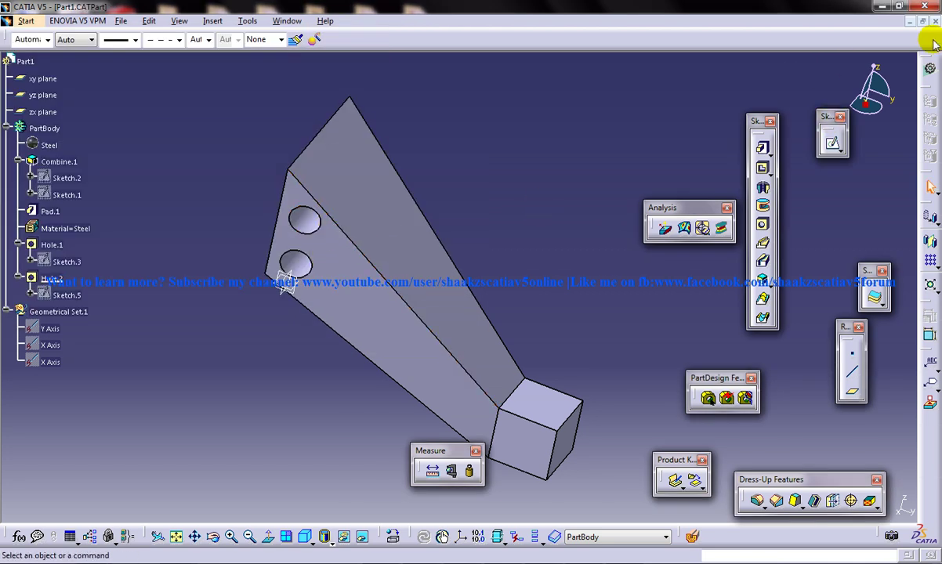
Switch to the Generative Structural Analysis workbench via Start > Analysis & Simulation
left_click(122, 21)
mouse_move(52, 24)
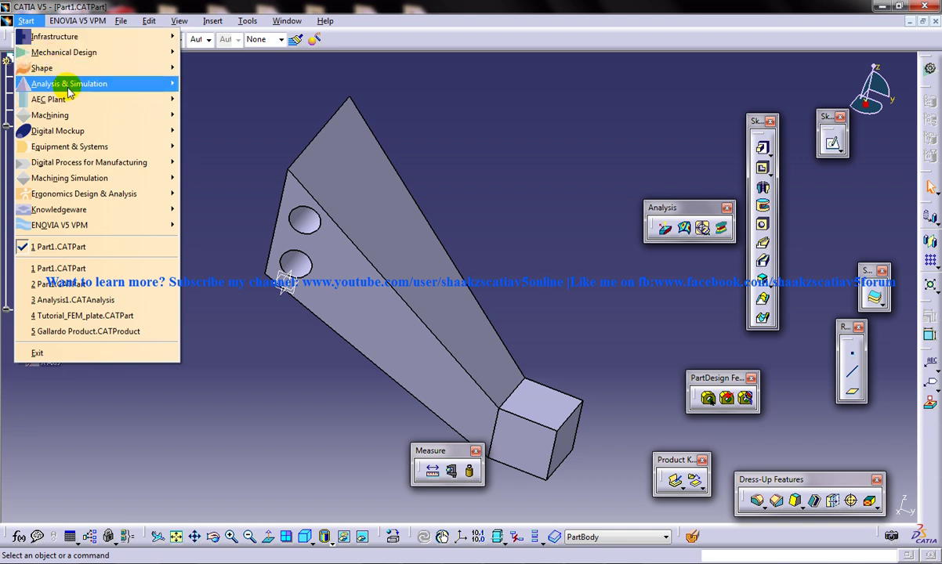
mouse_move(69, 91)
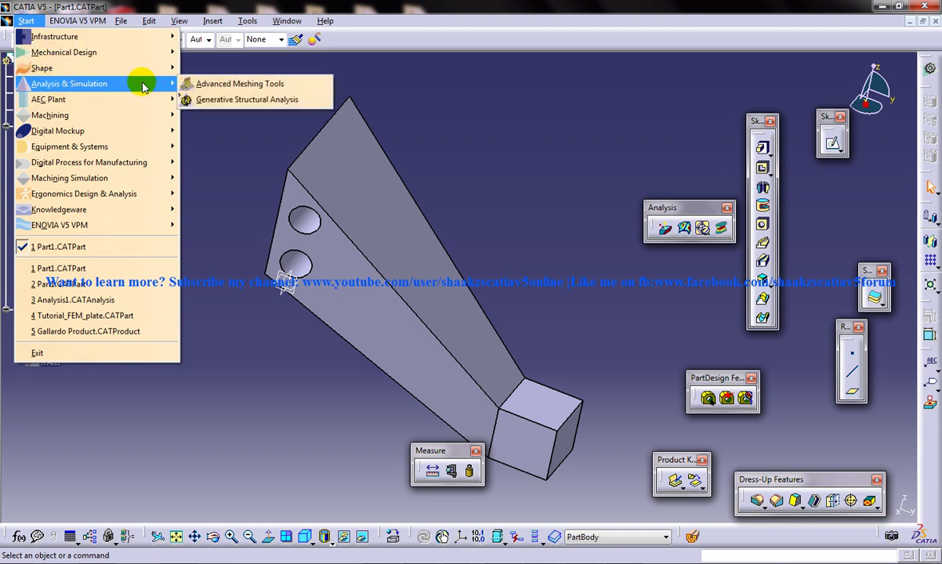
left_click(261, 105)
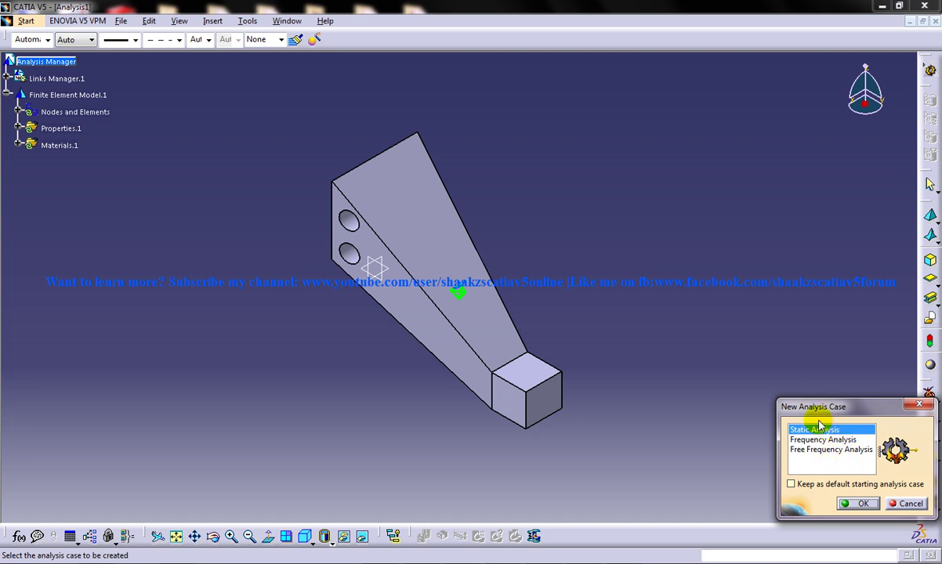
Choose Static Analysis in the New Analysis Case dialog and confirm
left_click_drag(820, 414, 802, 392)
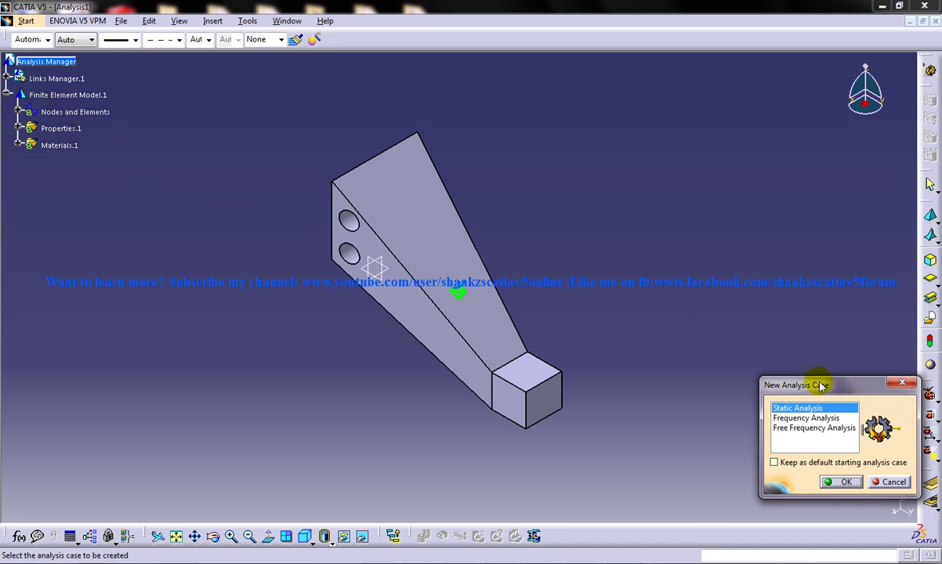
left_click(792, 419)
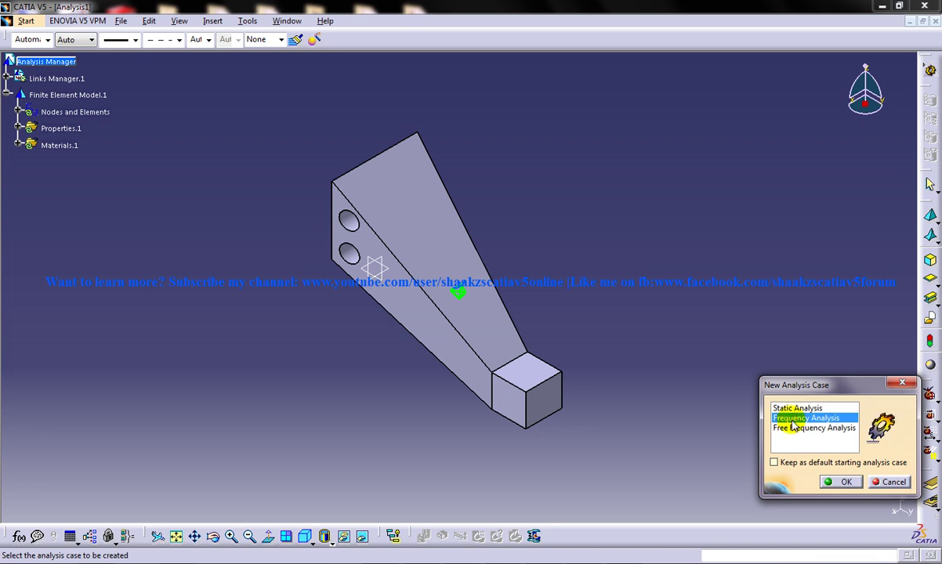
left_click(797, 429)
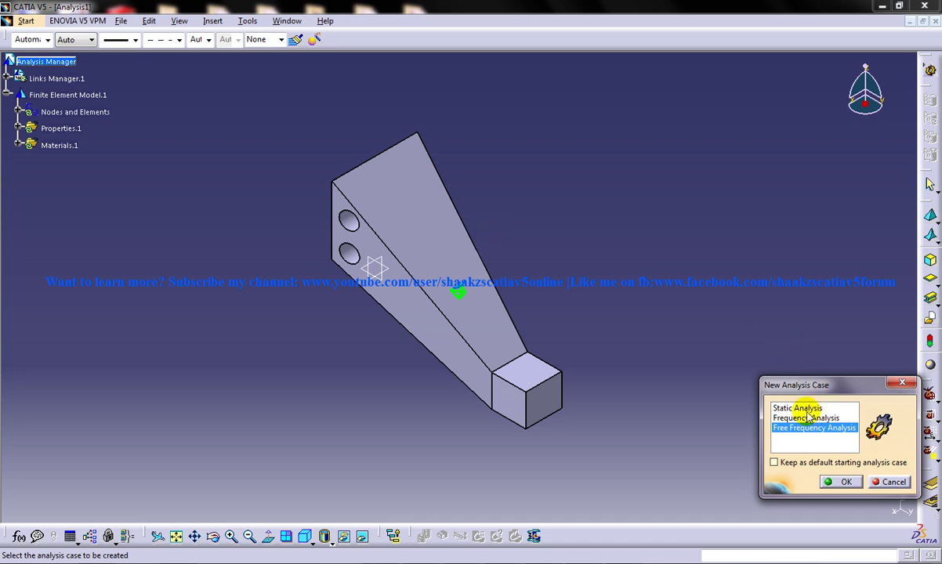
left_click(808, 408)
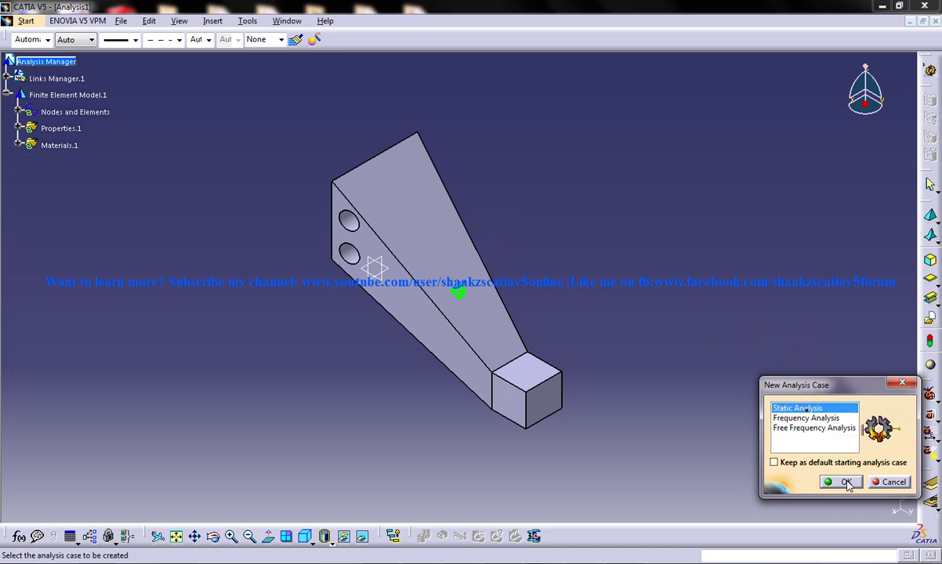
left_click(846, 482)
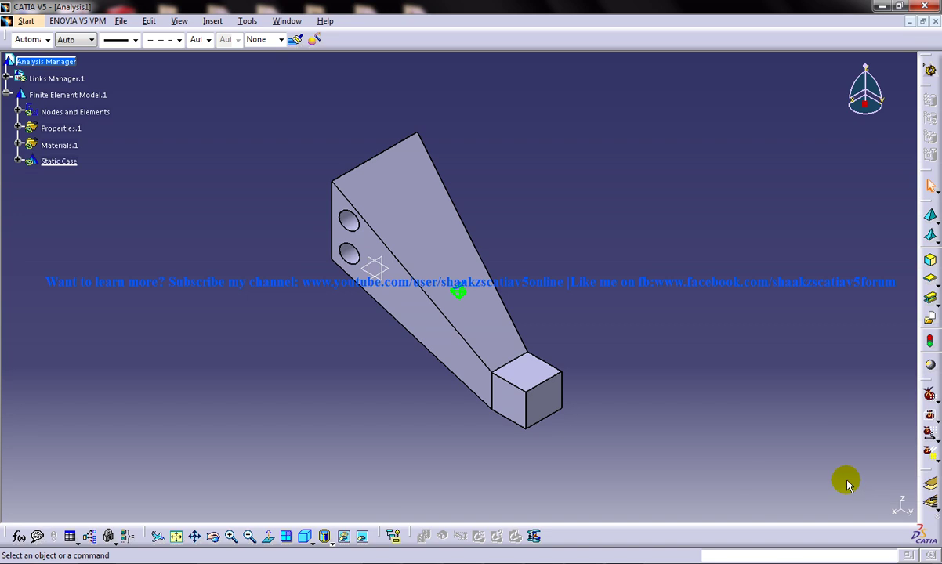
Expand the Static Case to show Restraints.1, Loads.1, Solution.1, Sensors.1, then orbit to inspect the holes
left_click(18, 162)
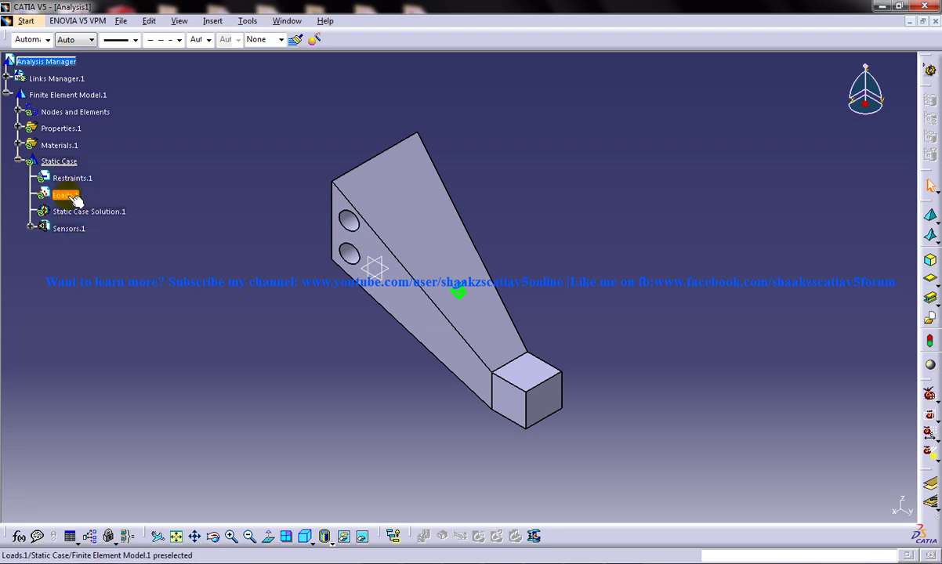
middle_click_drag(410, 389, 567, 358)
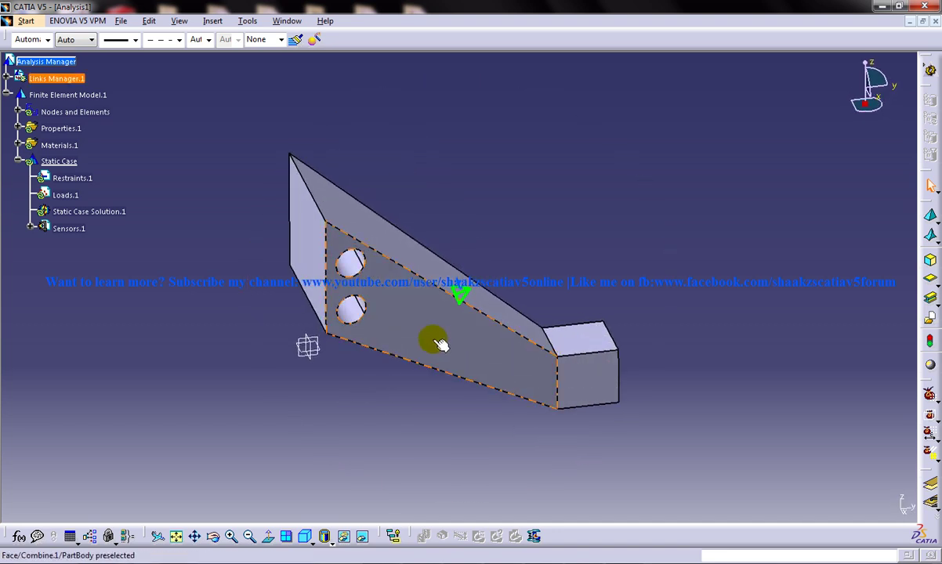
middle_click_drag(439, 344, 454, 363)
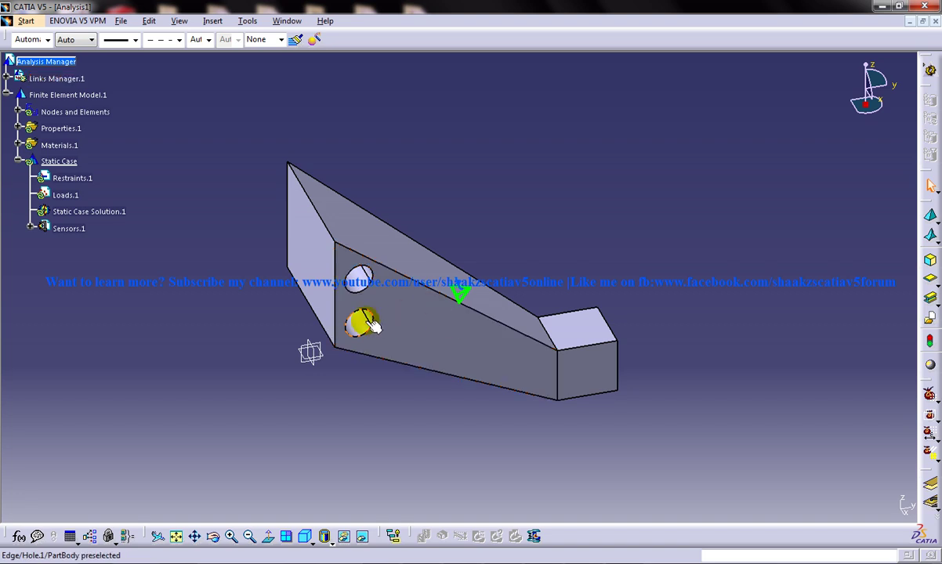
middle_click_drag(362, 320, 448, 332)
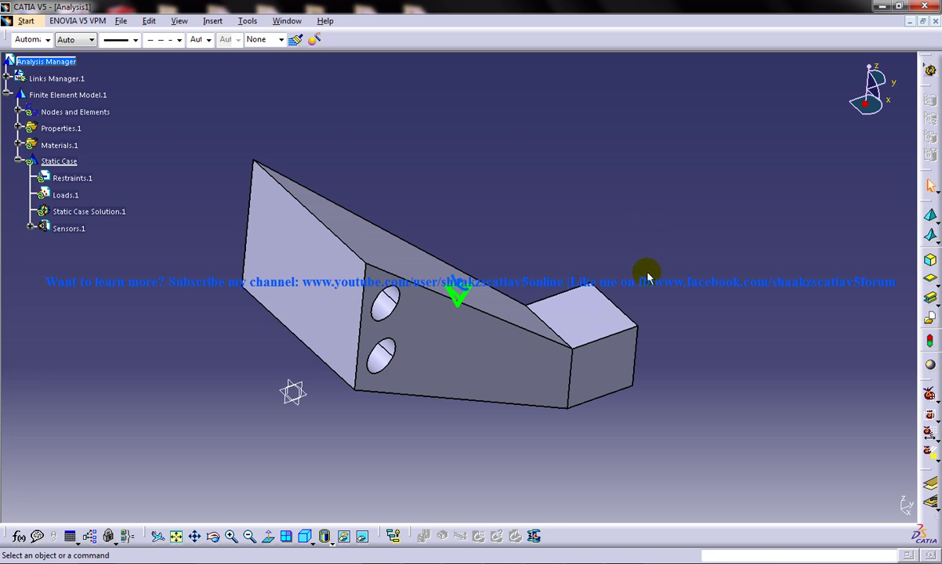
middle_click_drag(602, 265, 566, 292)
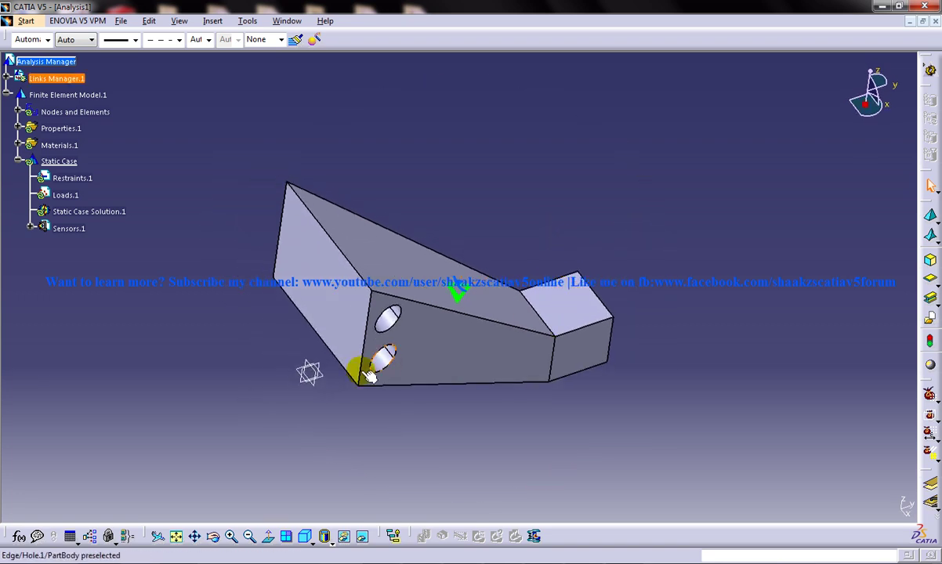
middle_click_drag(361, 370, 505, 383)
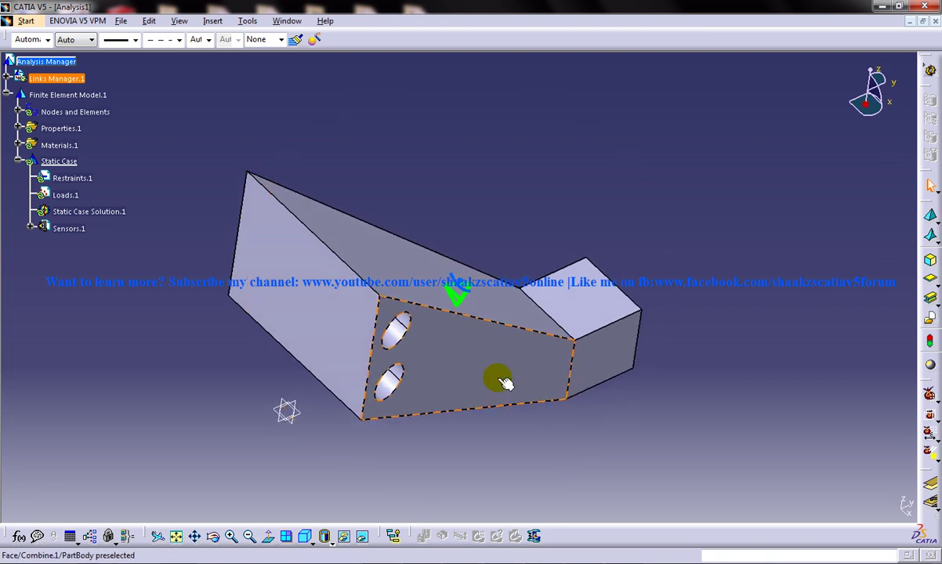